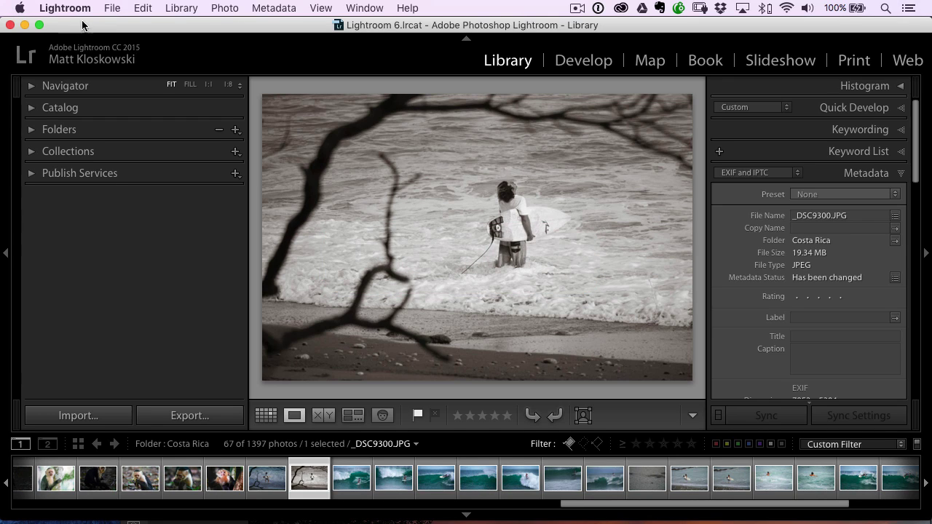
click(114, 9)
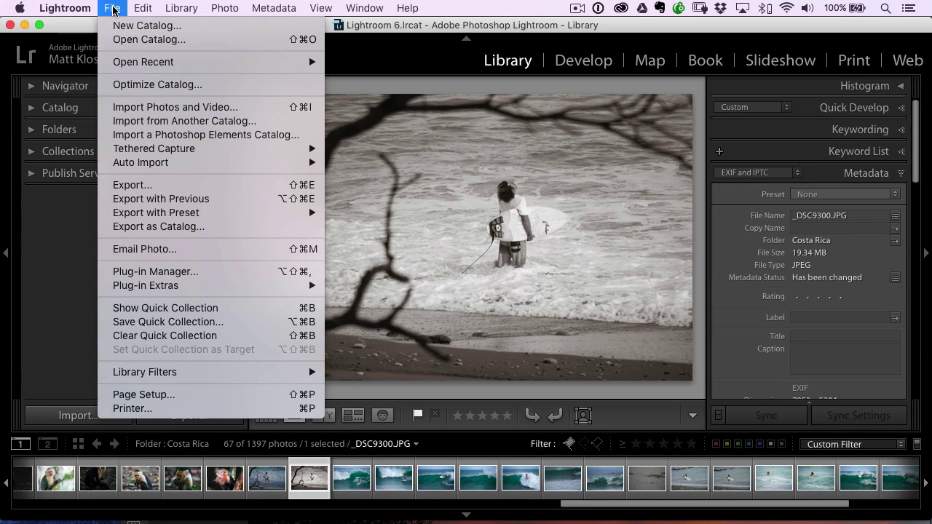
click(197, 110)
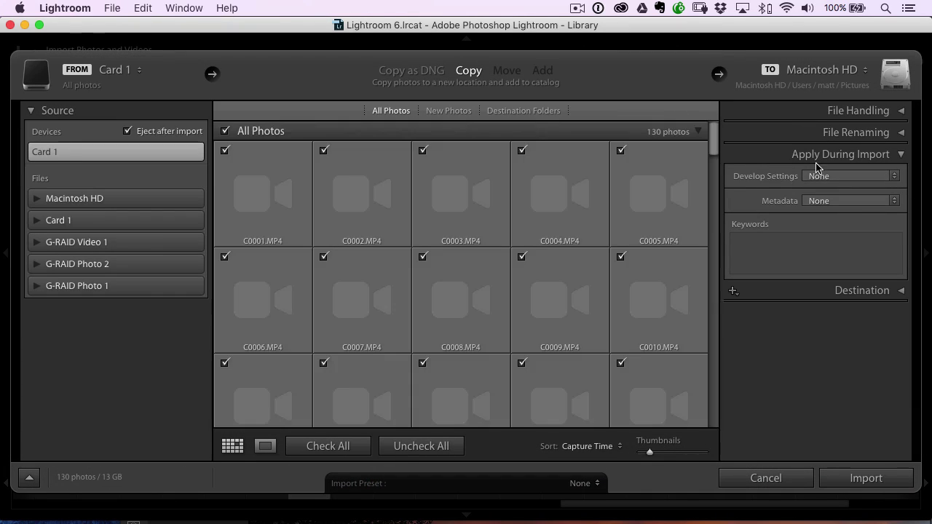
click(819, 202)
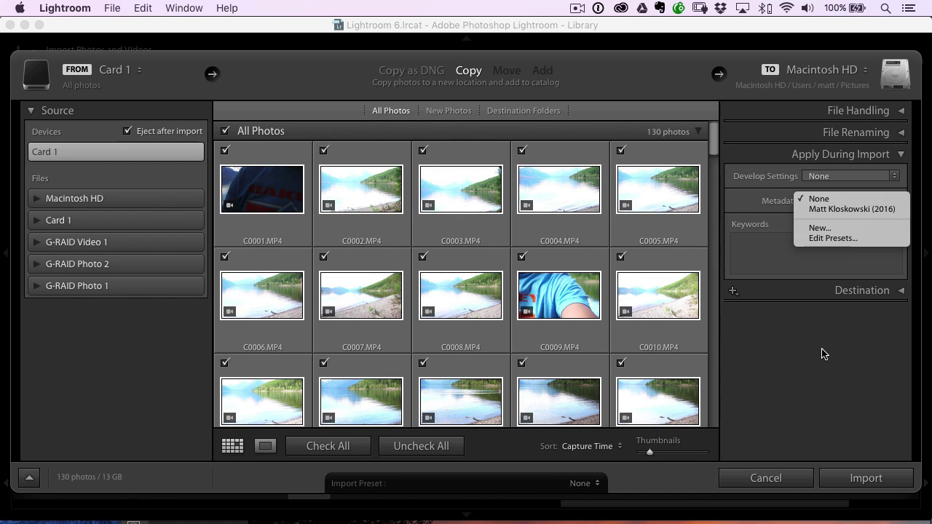
click(822, 354)
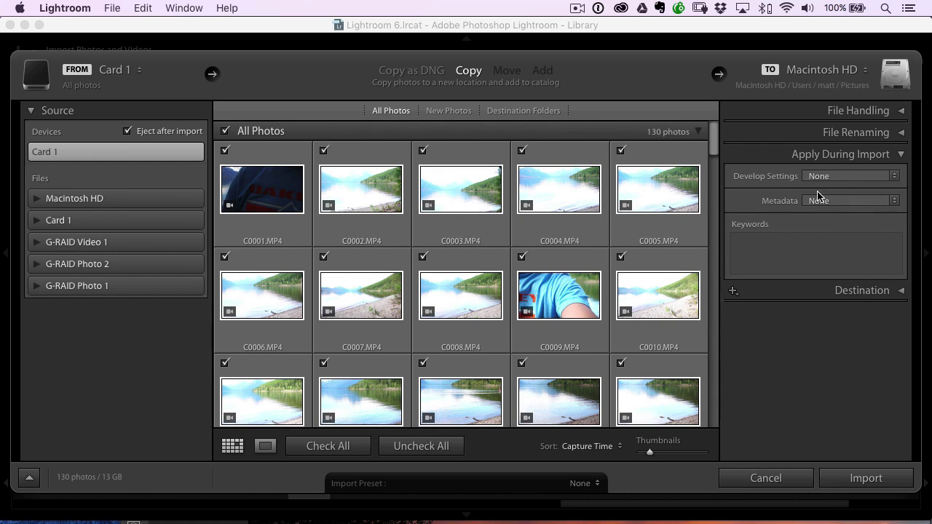
click(764, 481)
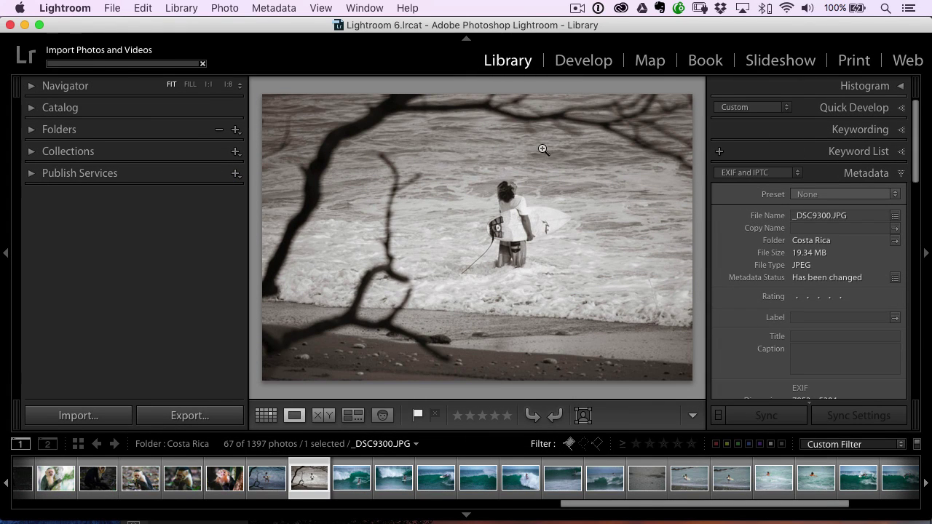
scroll(845, 231, down, 3)
scroll(846, 232, down, 15)
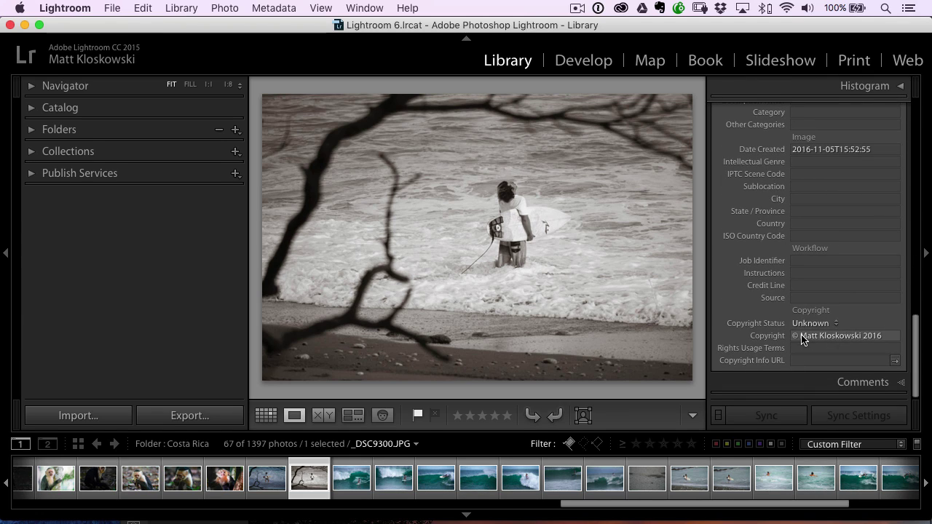
scroll(801, 339, up, 10)
scroll(801, 339, up, 6)
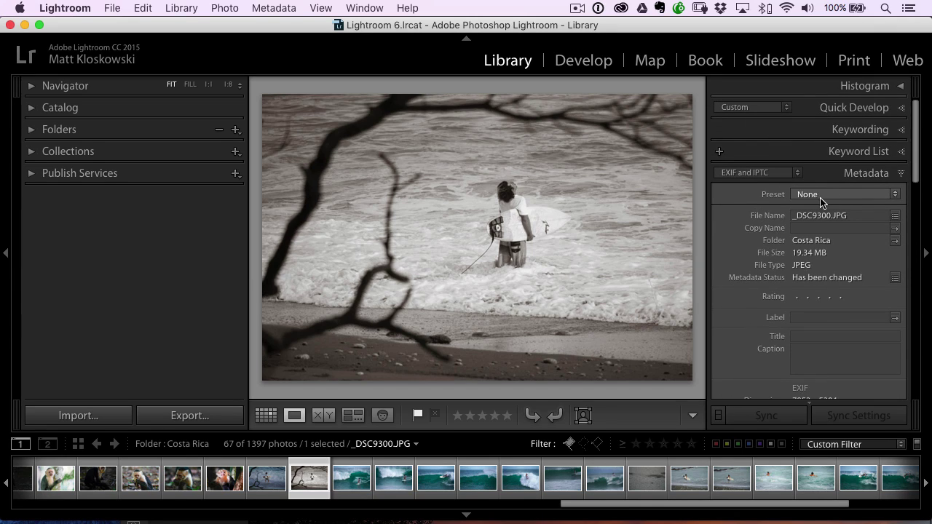
Step: Open Edit Metadata Presets from the Metadata panel, keeping the Custom preset selected
click(821, 197)
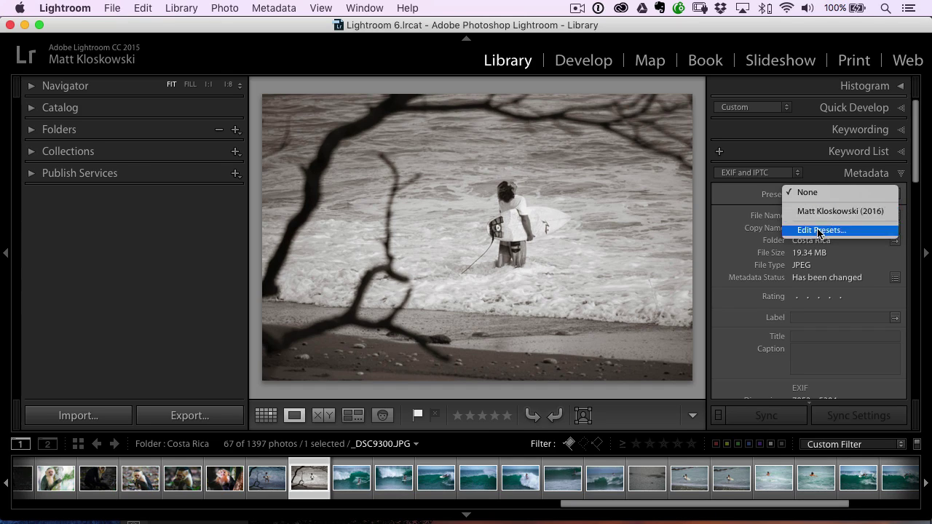
click(816, 231)
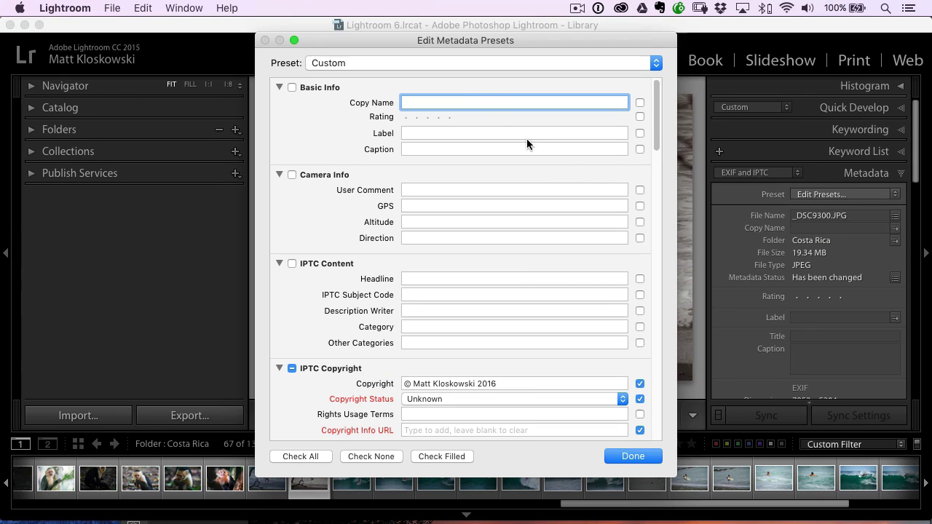
click(456, 63)
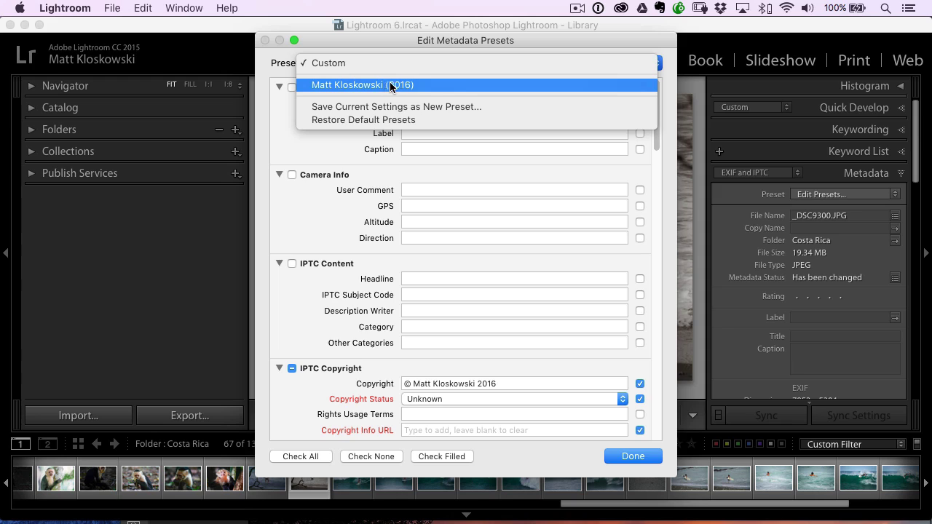
click(399, 44)
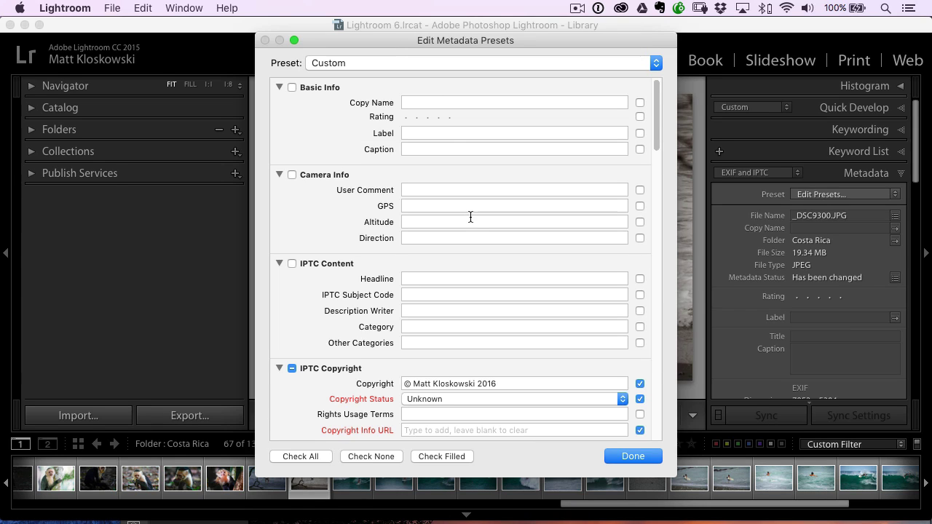
Step: Retype the IPTC Creator name in proper case, then select the existing copyright text
scroll(470, 215, up, 2)
scroll(449, 142, down, 4)
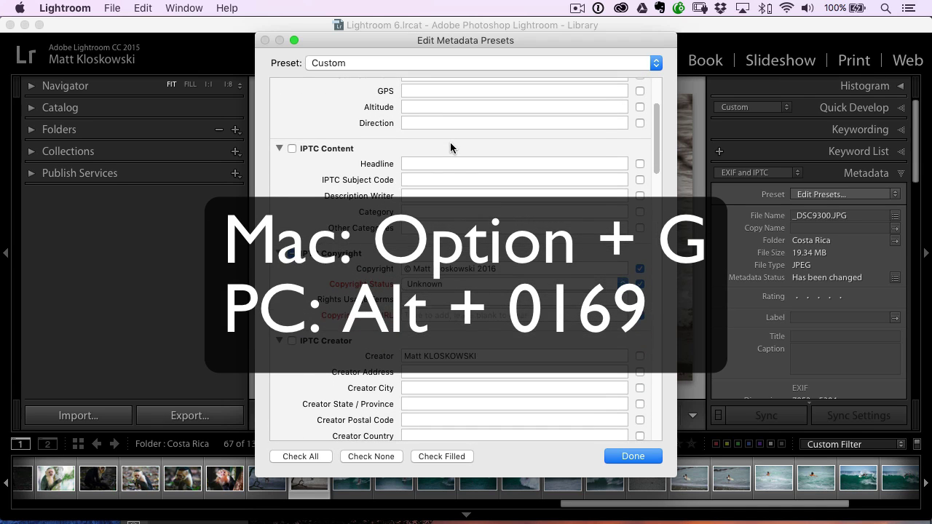
click(466, 356)
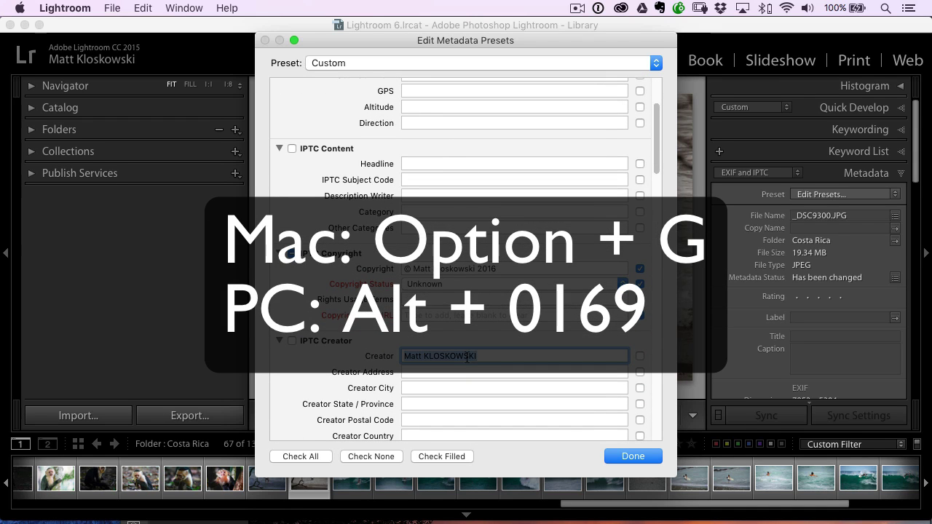
text(Matt Kloskowski)
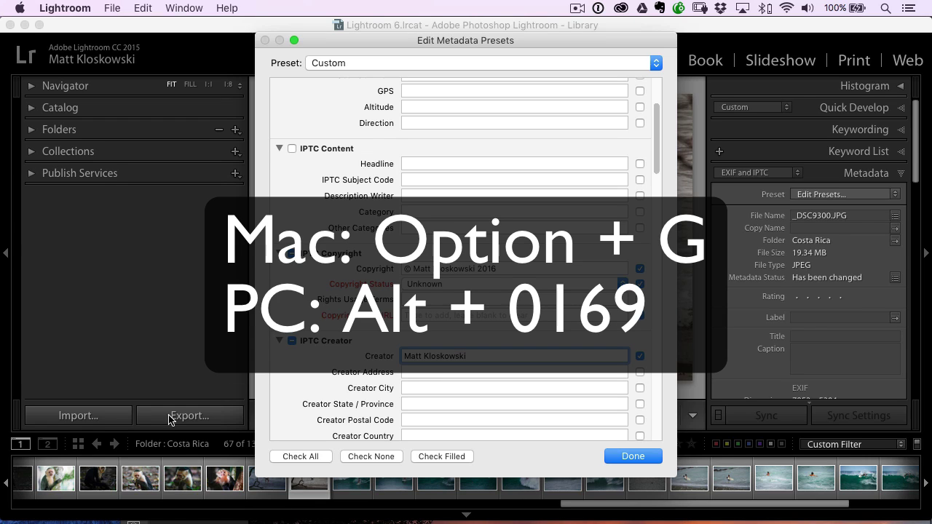
click(441, 376)
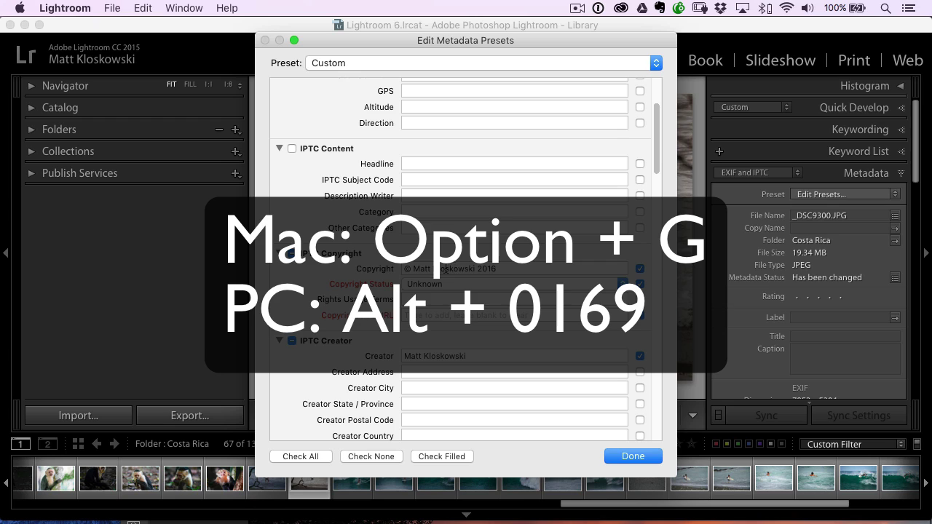
click(408, 269)
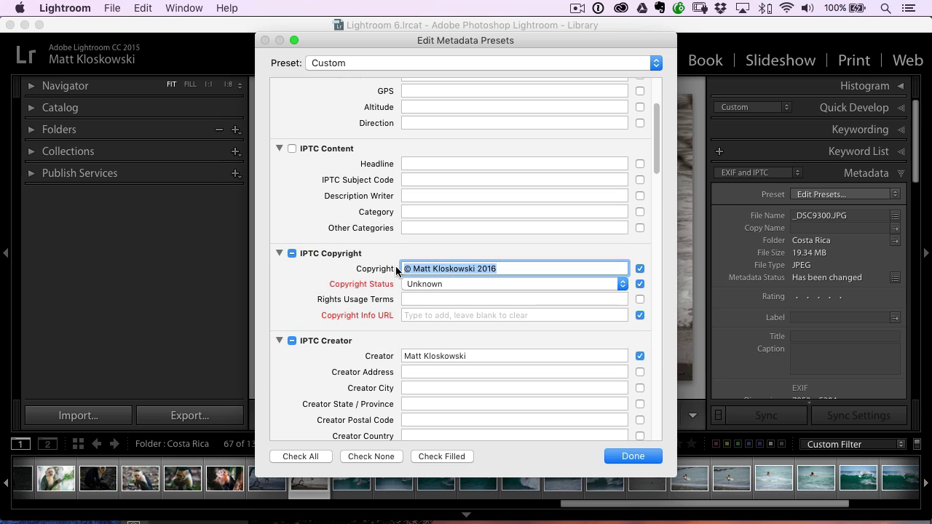
key(super+Tab)
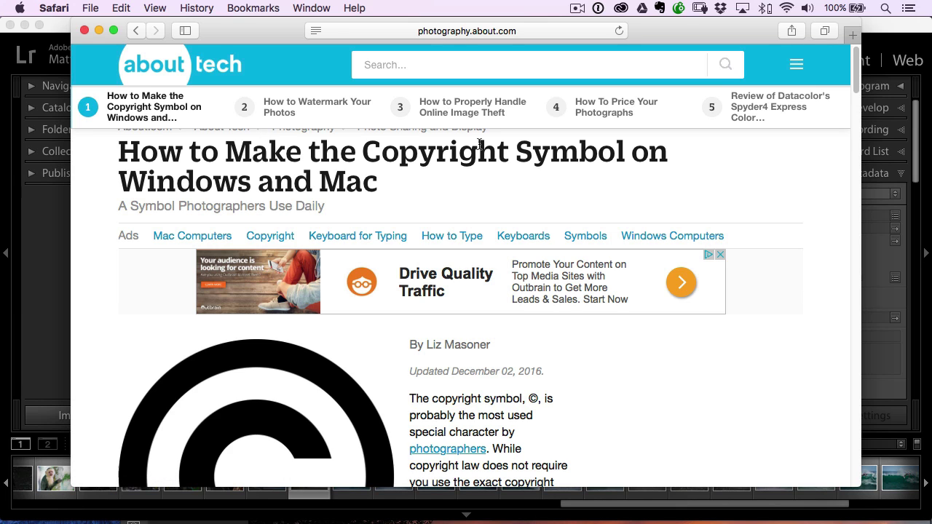
key(super+Tab)
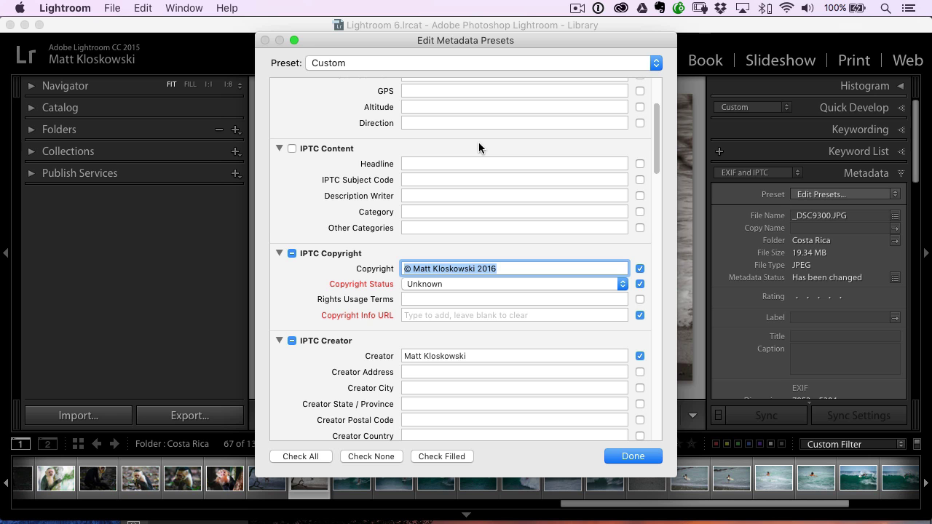
Step: Change the copyright notice to © 2017 plus the photographer's name, with status Copyrighted
click(414, 268)
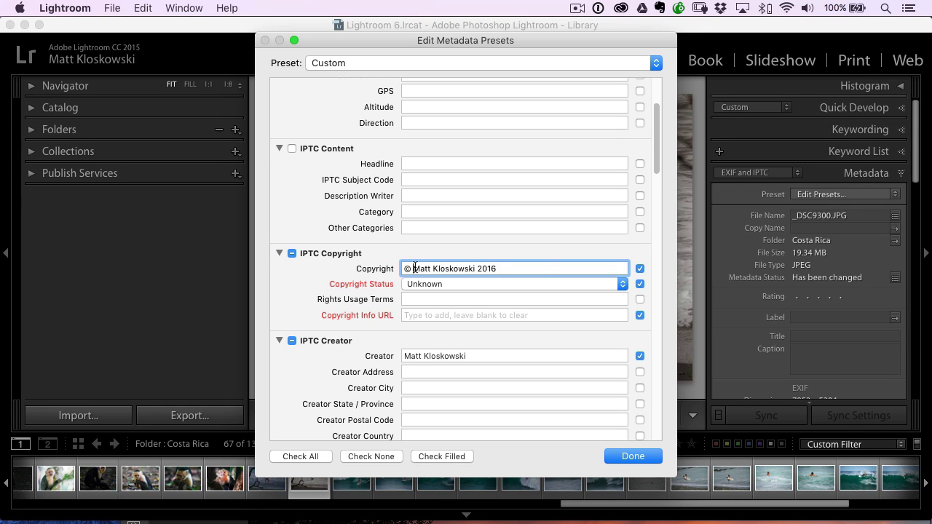
drag(414, 268, 550, 268)
text(2017)
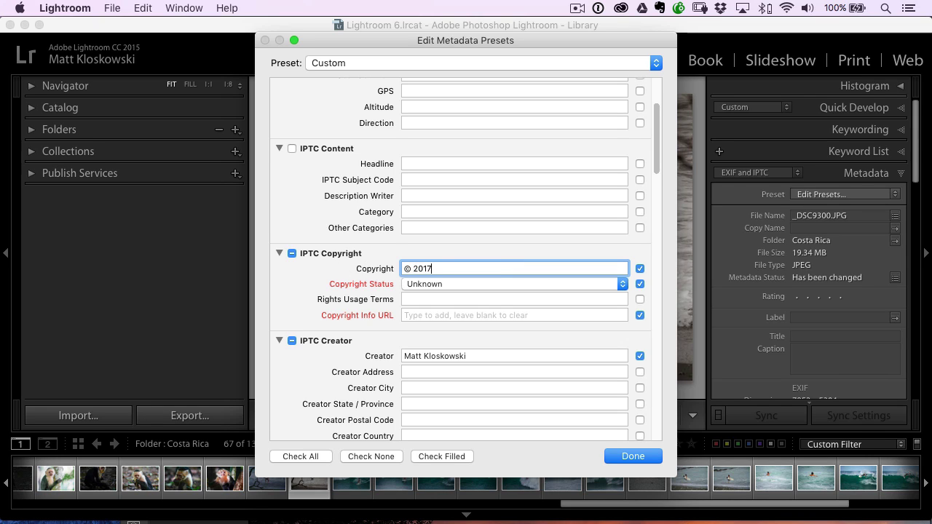
text( Matt Kloskowski)
click(558, 283)
click(556, 294)
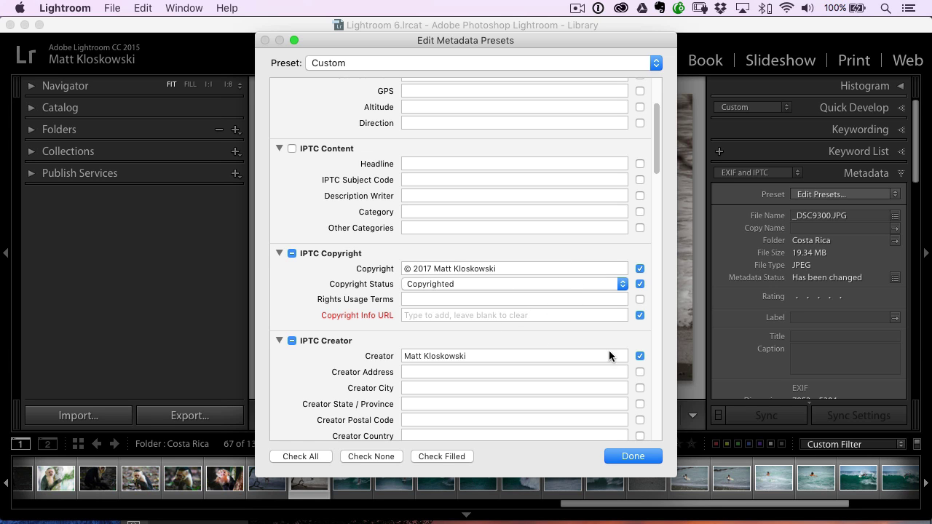
Step: Save the edited settings as a new metadata preset named after the photographer with '(2017)'
click(625, 456)
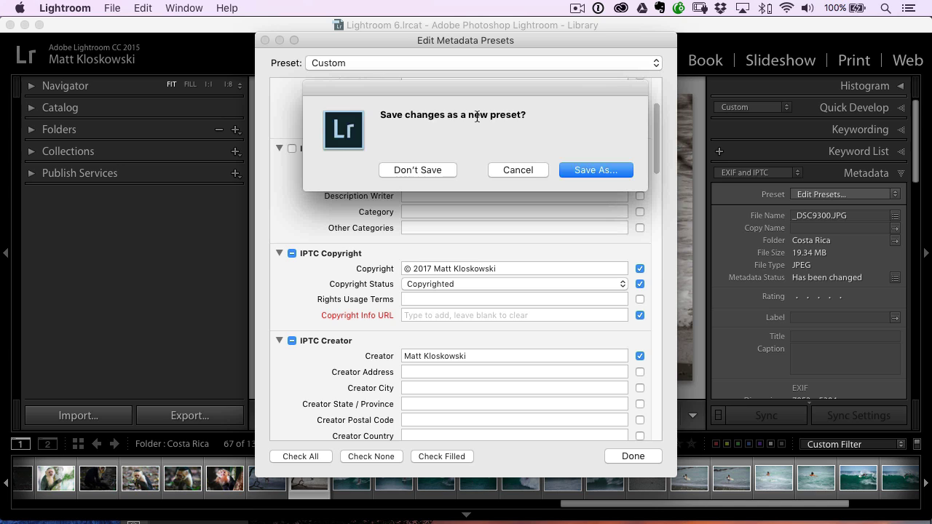
click(620, 172)
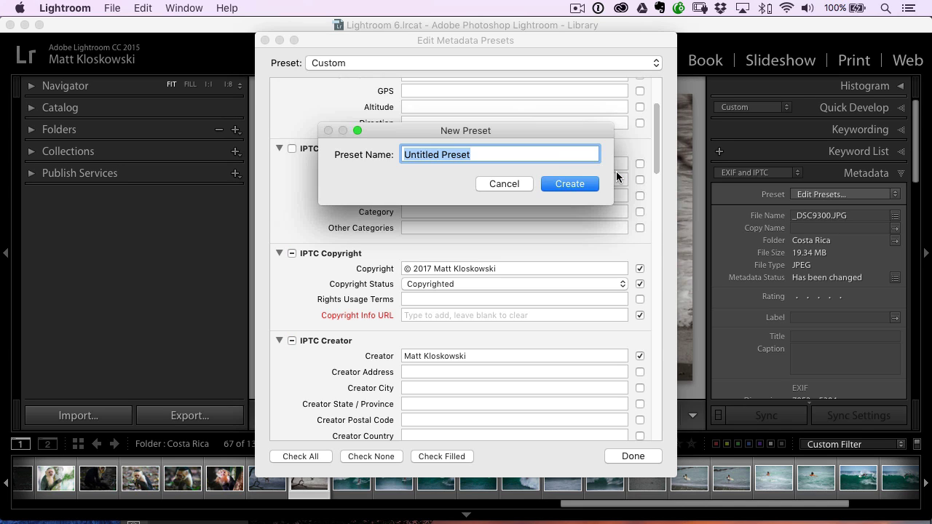
text(Matt)
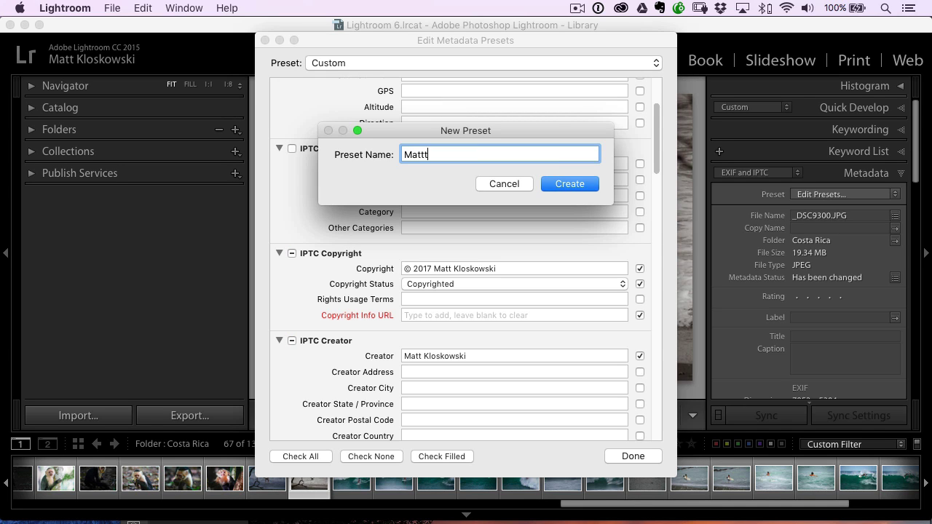
text( (2017))
click(560, 186)
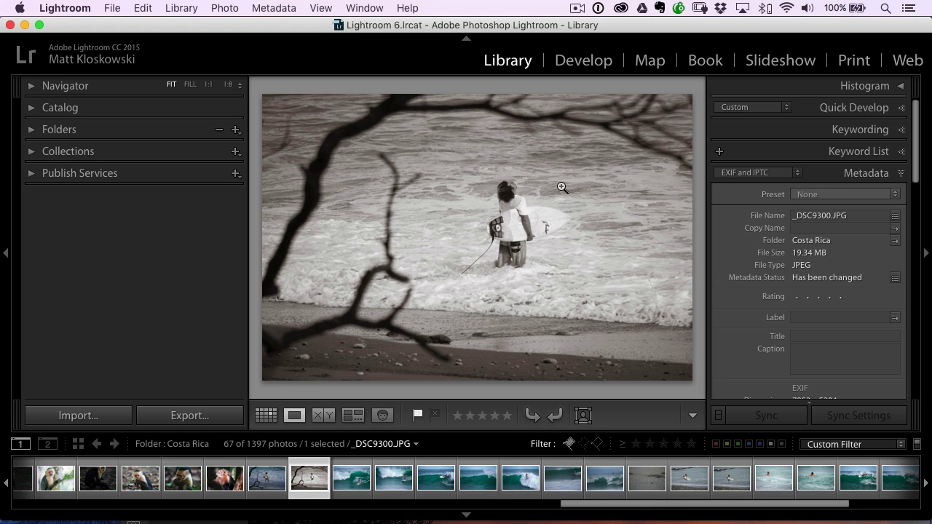
Step: Reopen the Import dialog and check its Metadata list offers the new 2017 preset
click(106, 8)
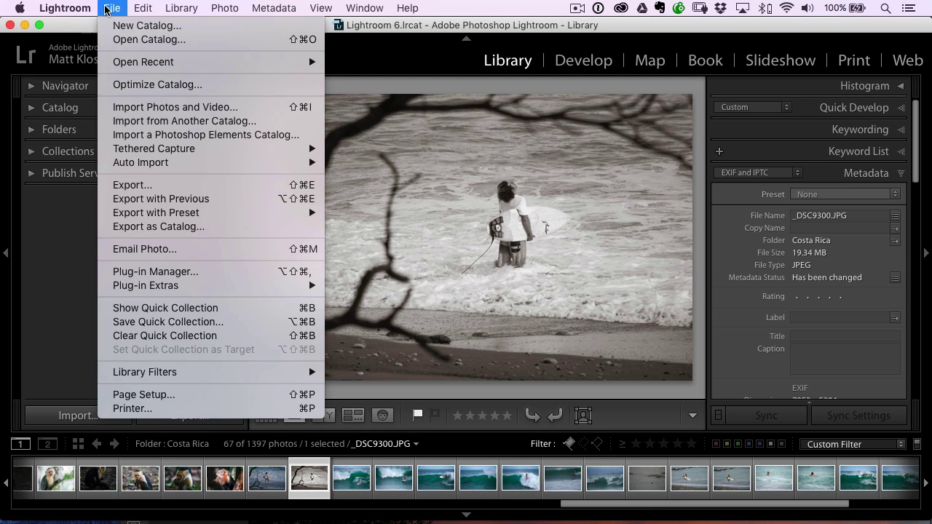
click(120, 108)
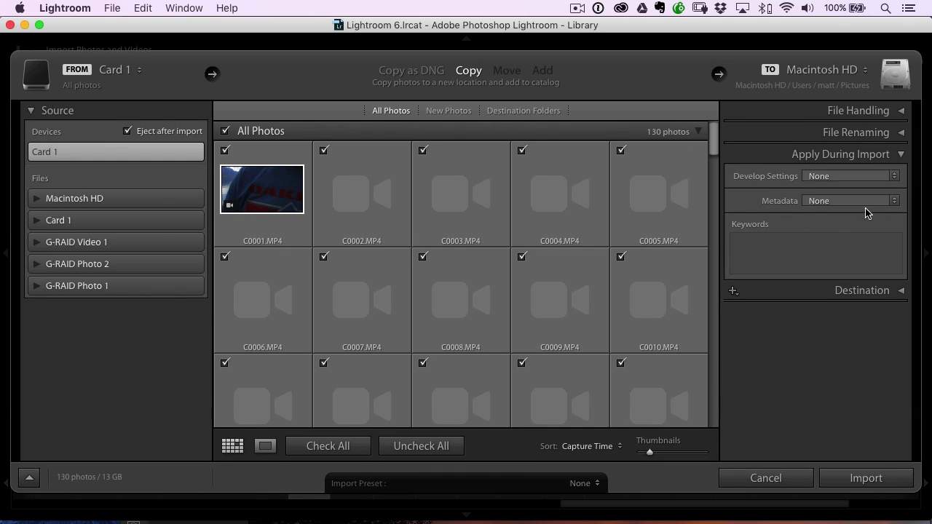
click(863, 200)
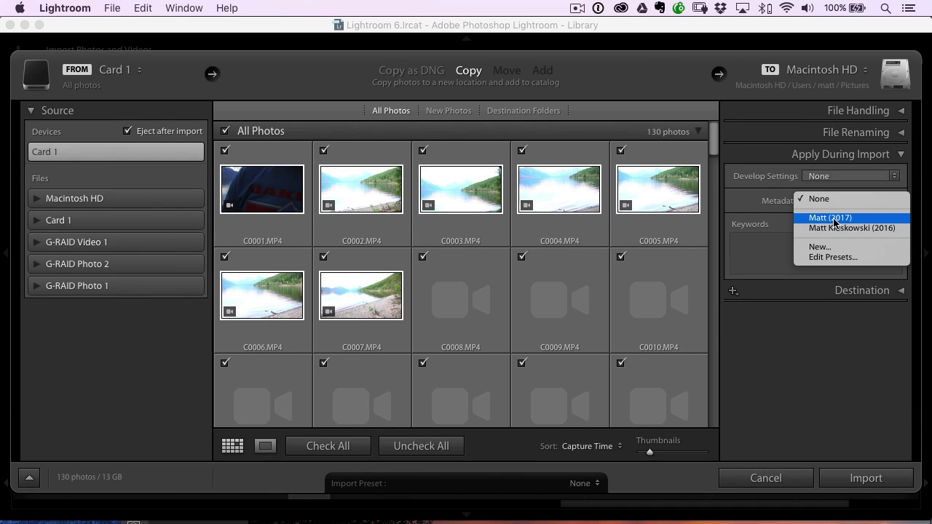
click(822, 333)
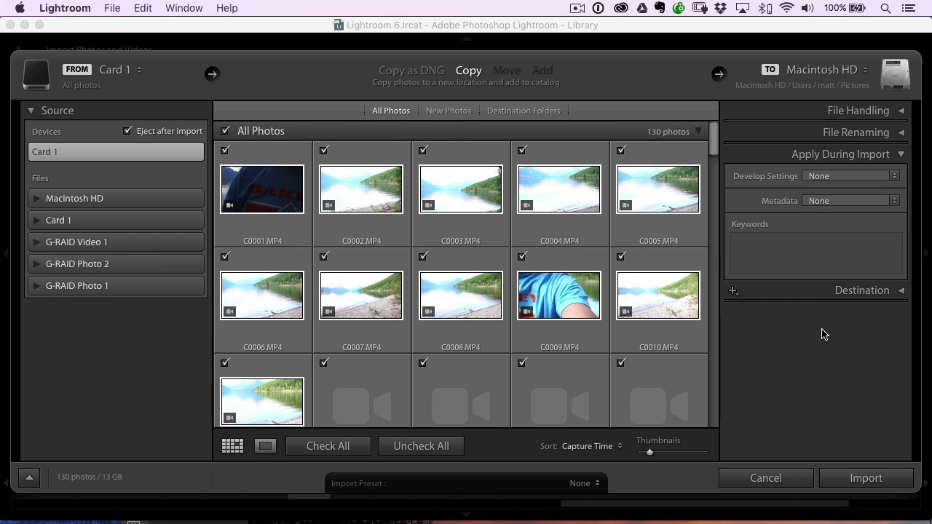